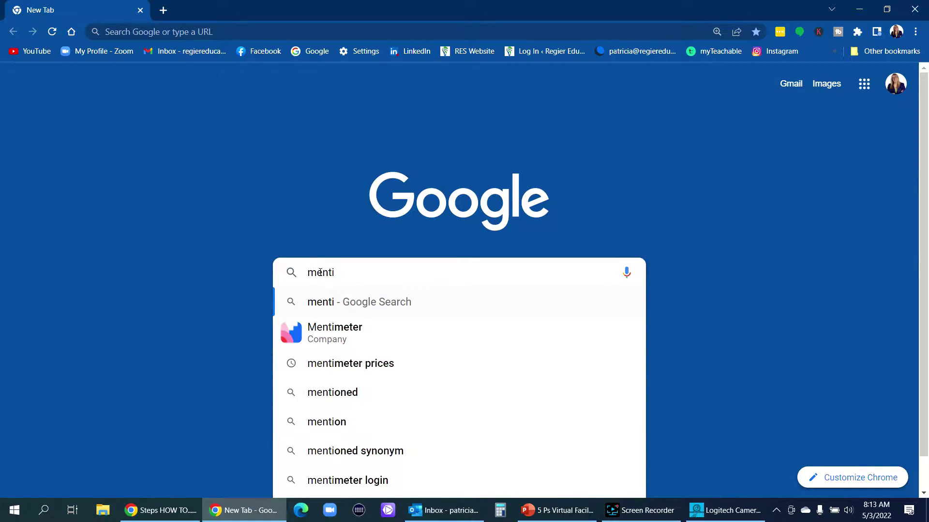
Trim the search back to 'menti' and go to the Mentimeter website from the suggestions.
type(".com")
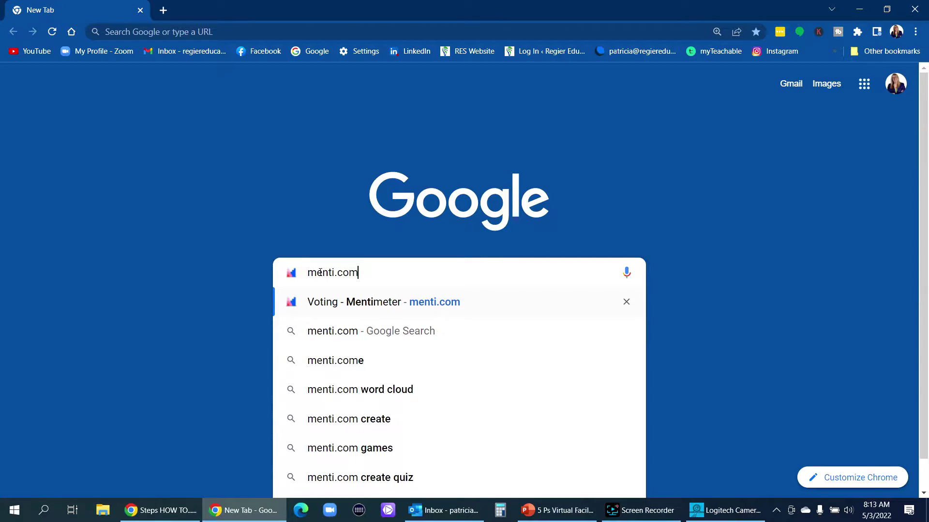
key("BackSpace")
key("BackSpace")
key("BackSpace")
key("BackSpace")
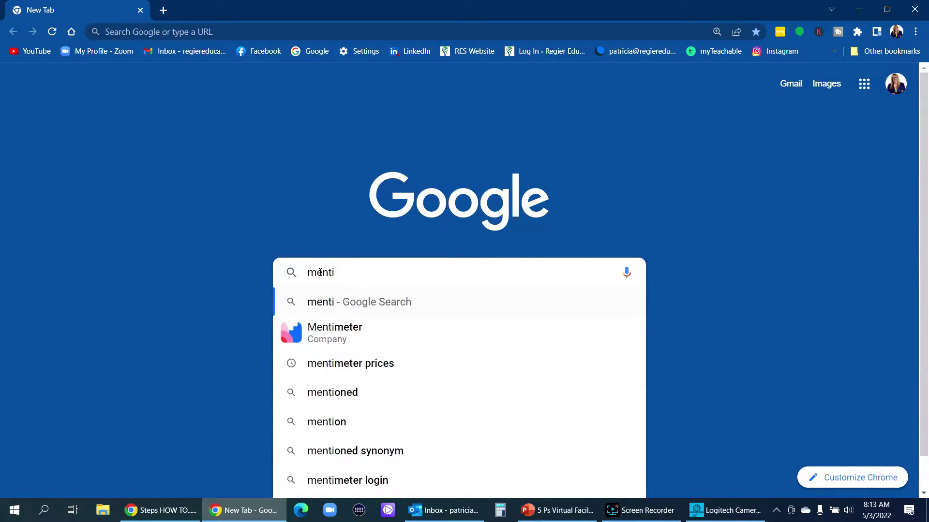
left_click(351, 331)
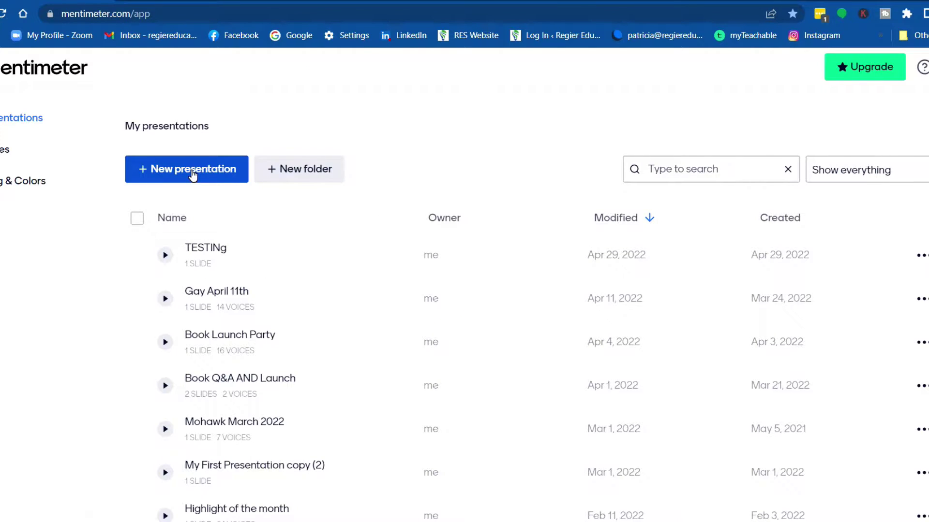
Create a new presentation titled '…How to Menti.com' and open it in the editor.
left_click(193, 175)
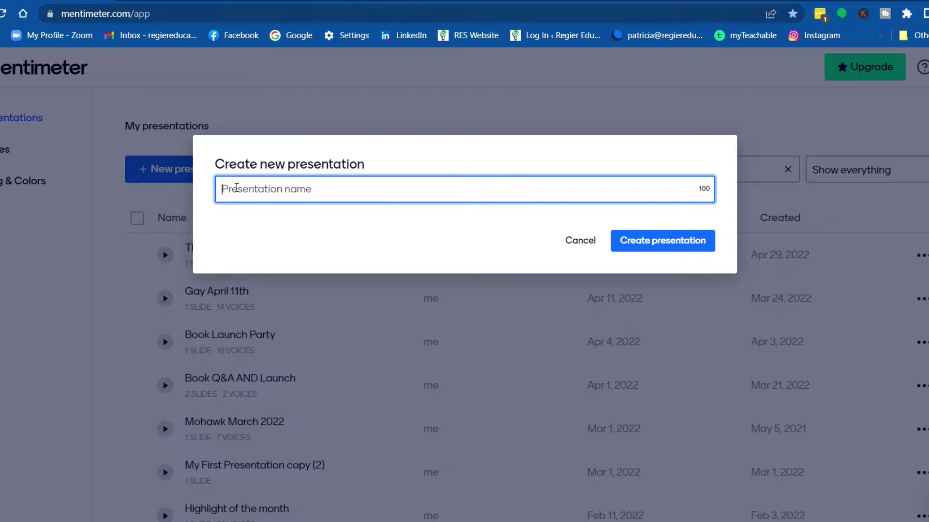
left_click(672, 242)
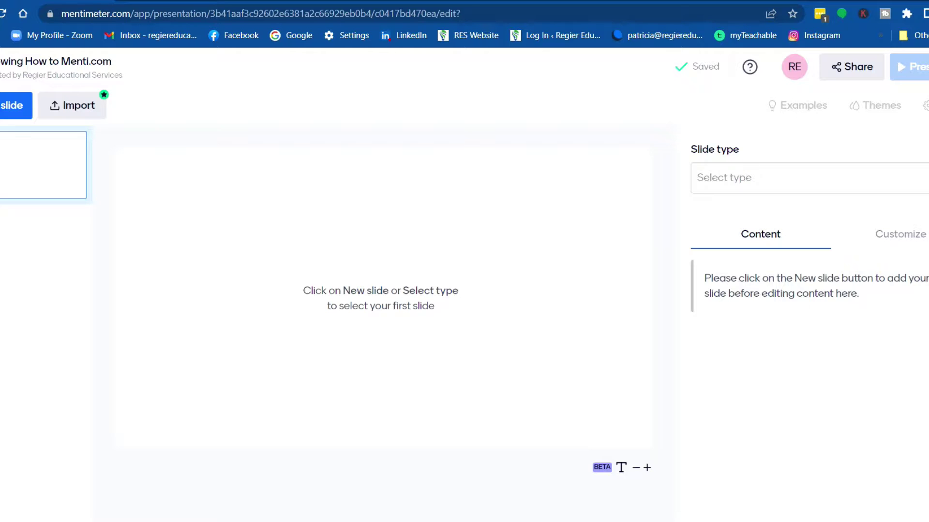
left_click(724, 177)
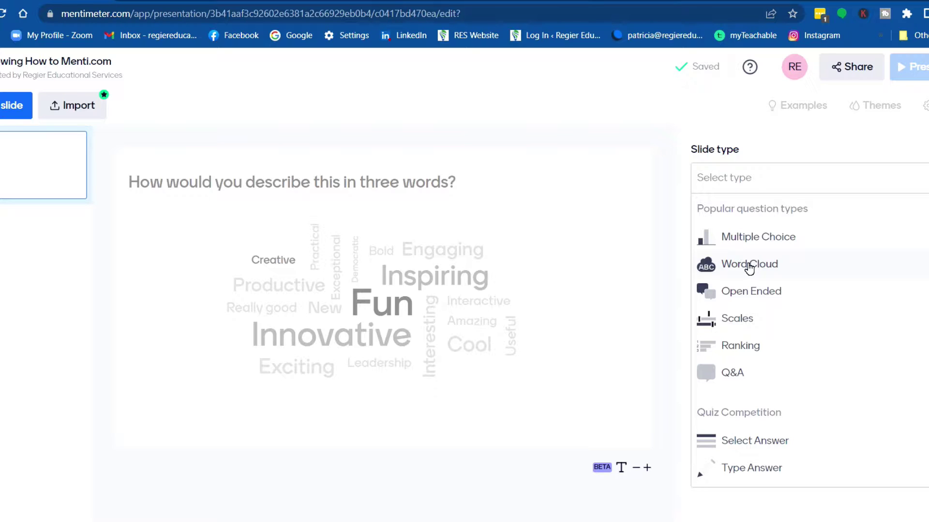
Make the first slide a Word Cloud and begin its question with 'What inspired you during'.
left_click(749, 266)
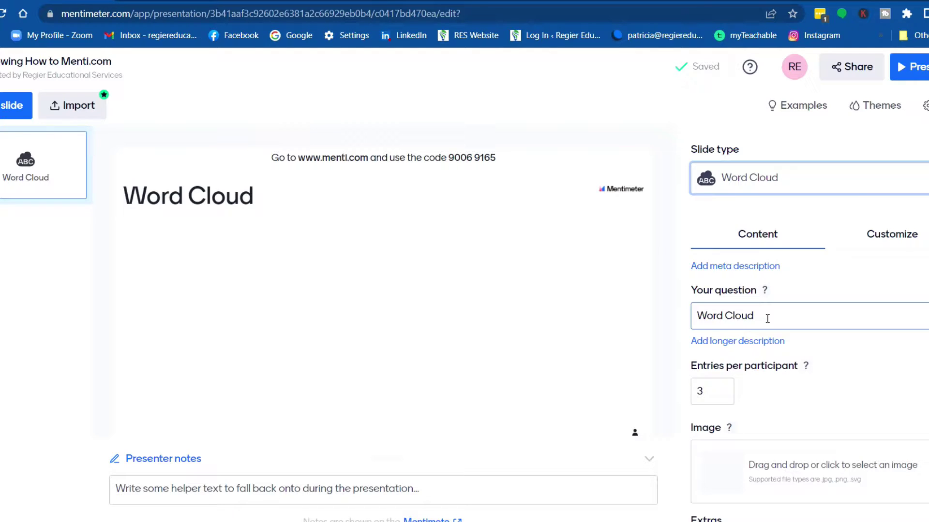
left_click(767, 318)
type("What inspired you during")
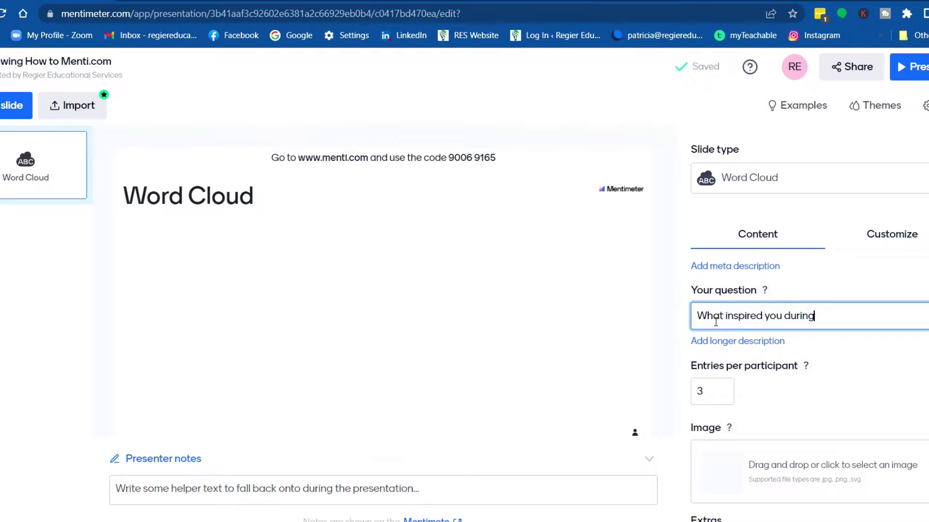
Complete the question so it reads 'What inspired you during this workshop?'.
type("this workshop?")
scroll(816, 395, "down", 1)
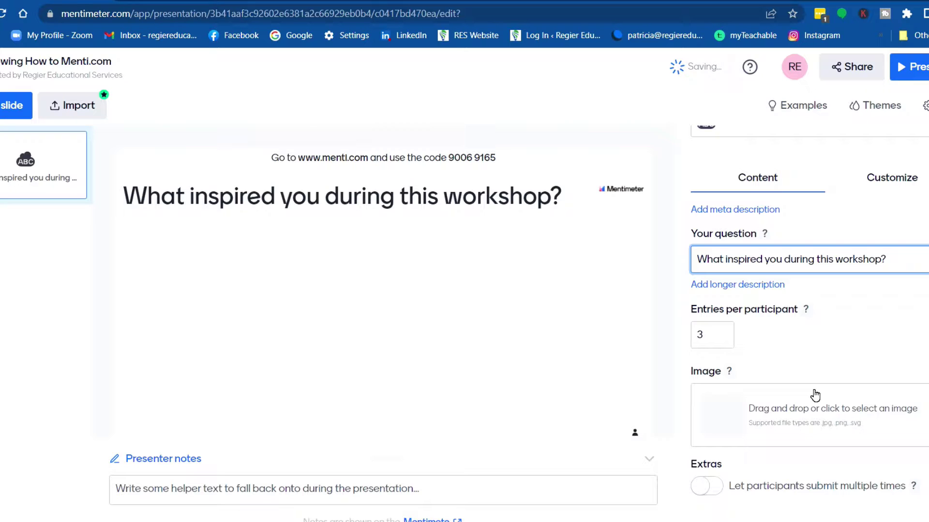
Let participants submit multiple times, with 1 entry per participant.
scroll(816, 396, "down", 1)
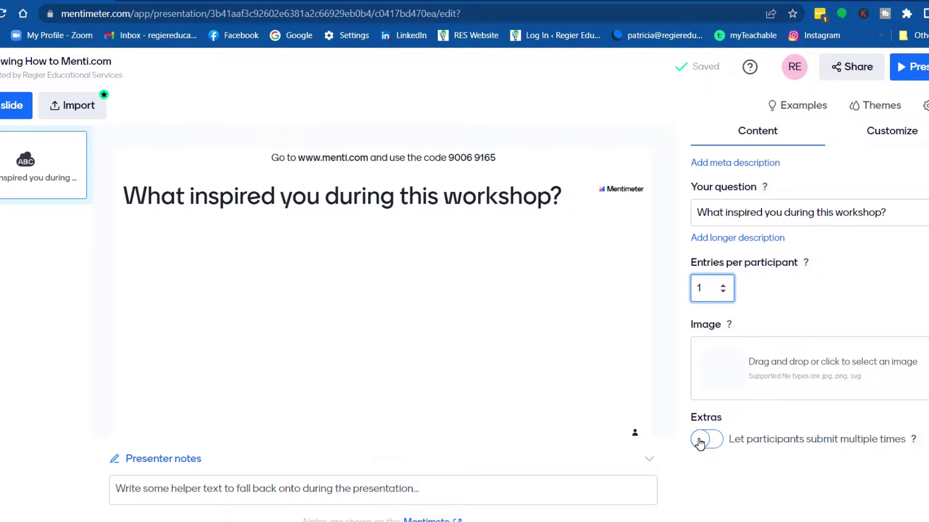
left_click(700, 441)
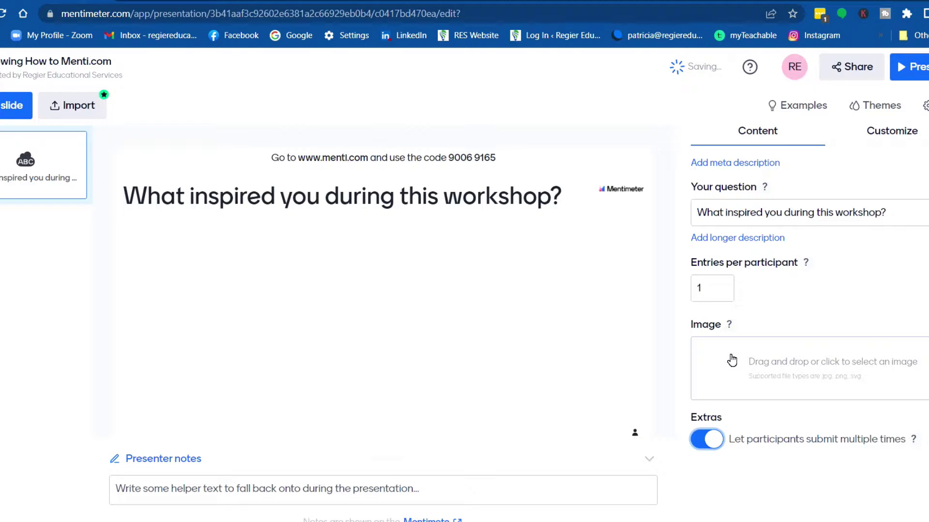
left_click(220, 492)
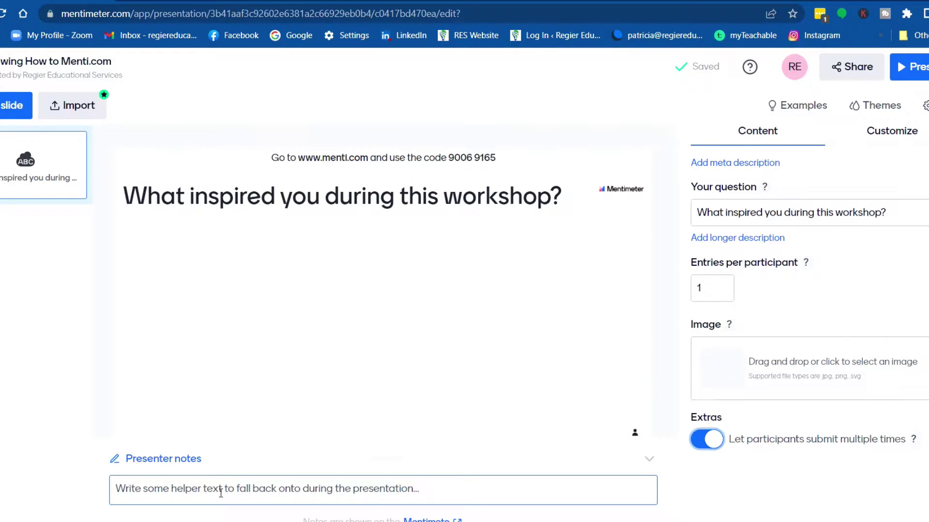
mouse_move(351, 167)
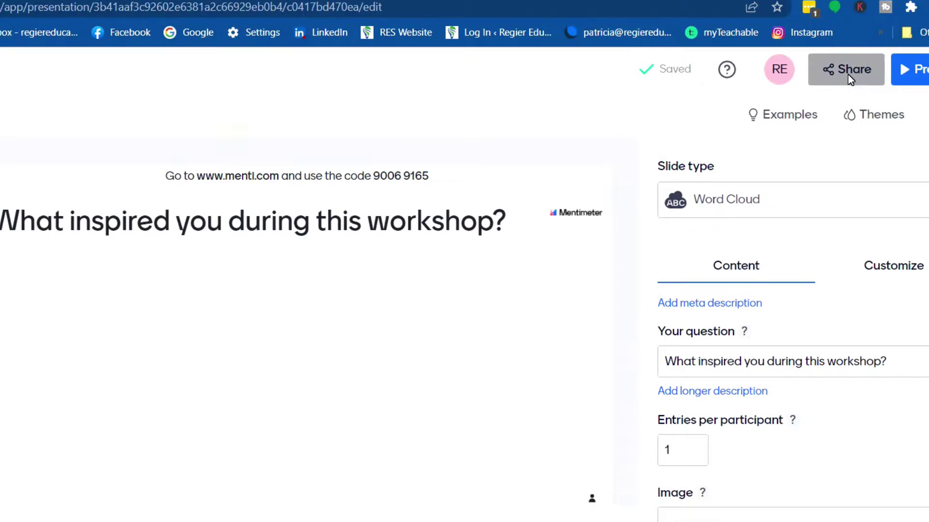
Bring up the Share options for the Mentimeter presentation.
left_click(831, 60)
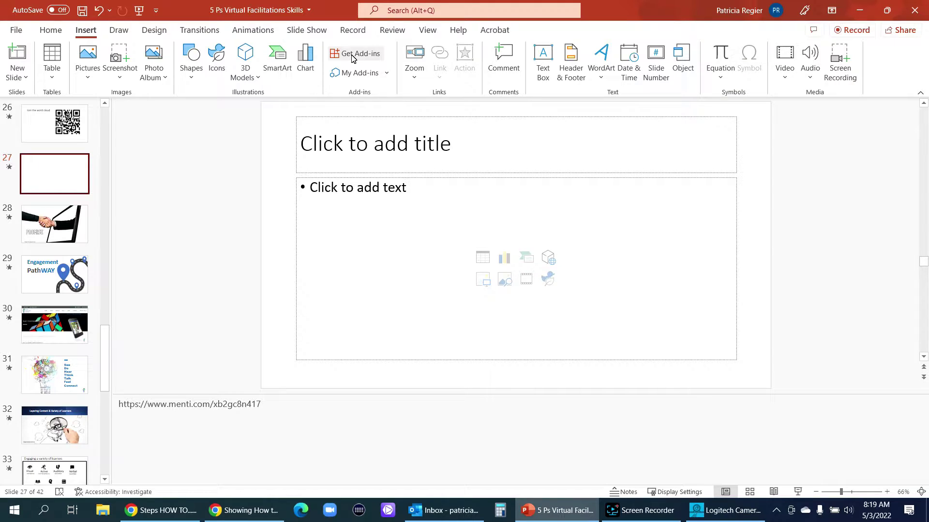
left_click(356, 54)
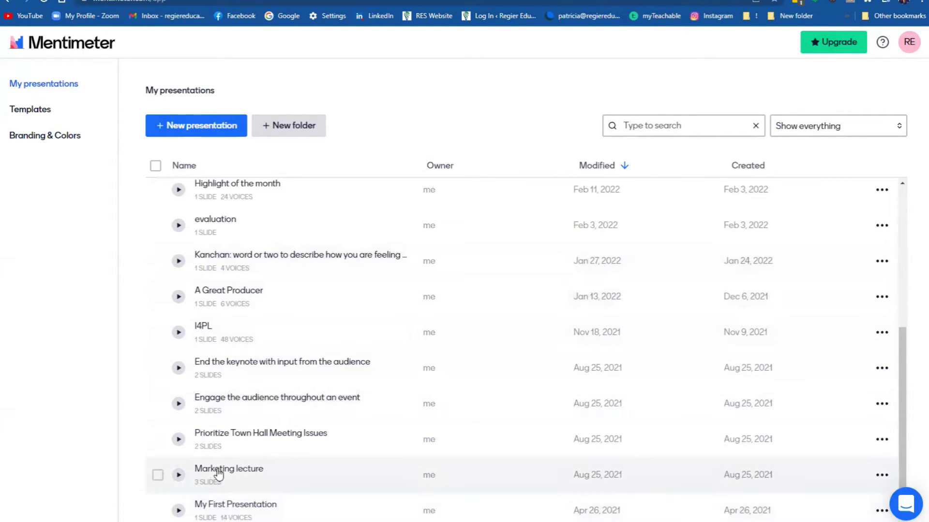
Open the I4PL presentation and go to its downloadable results.
left_click(205, 330)
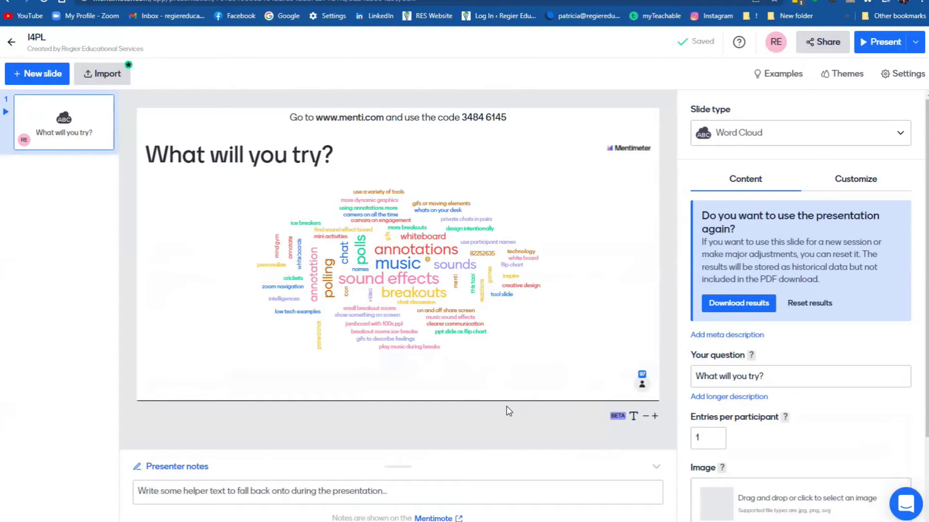
left_click(745, 310)
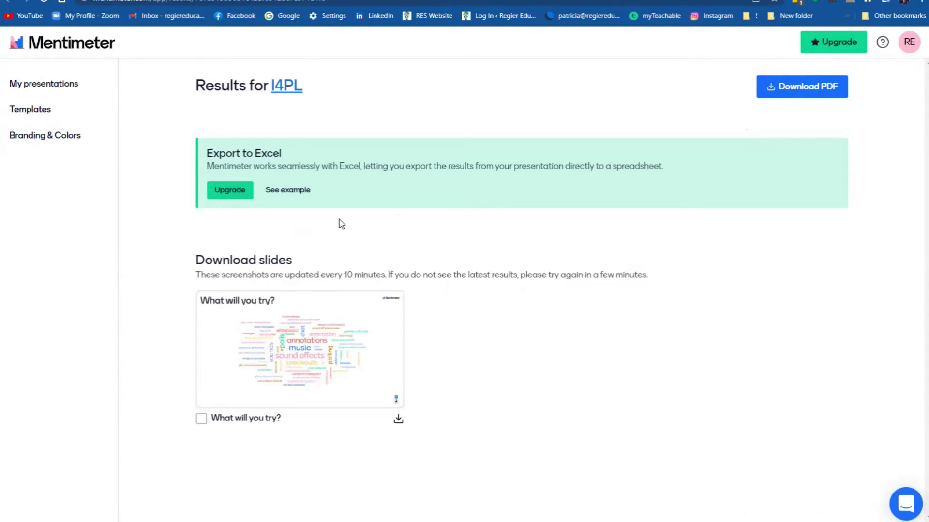
Download the 'What will you try?' word cloud slide as a high-resolution image.
left_click(398, 420)
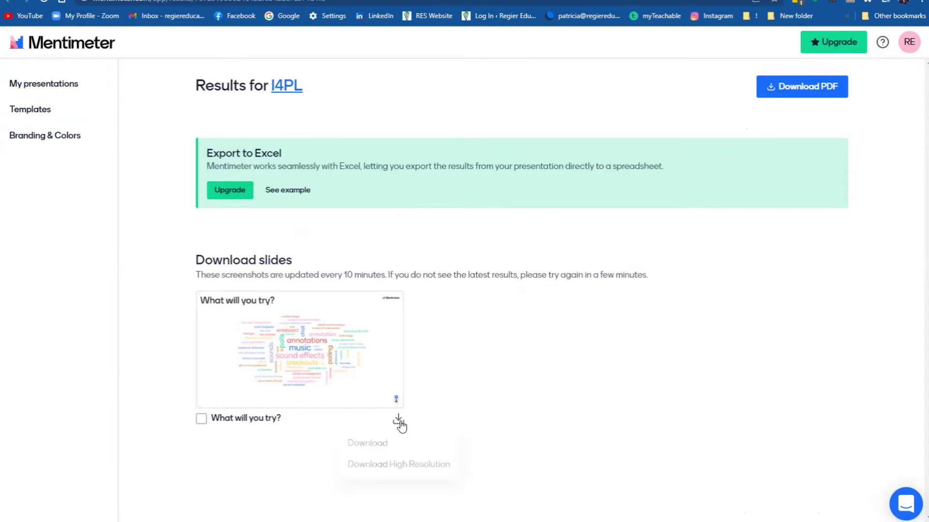
left_click(389, 465)
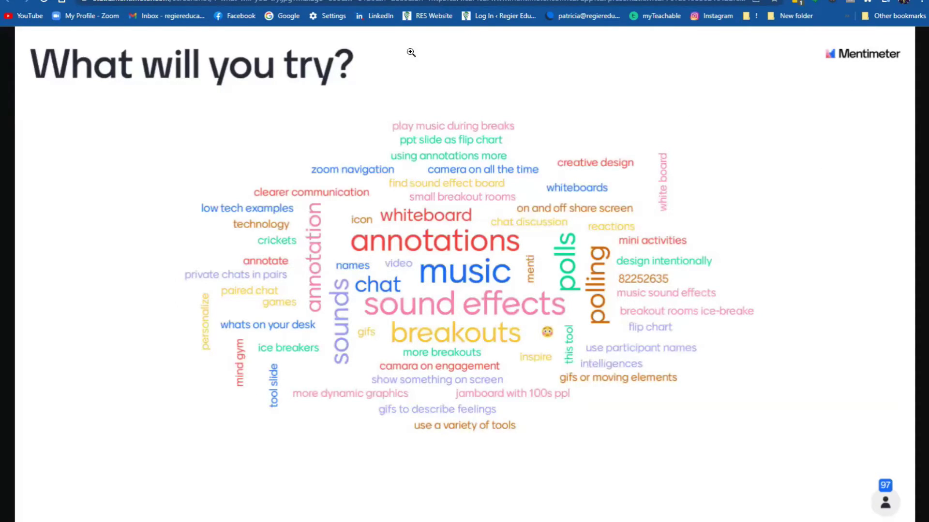
Bring up Chrome's Print dialog for the full-size word cloud image.
left_click(917, 2)
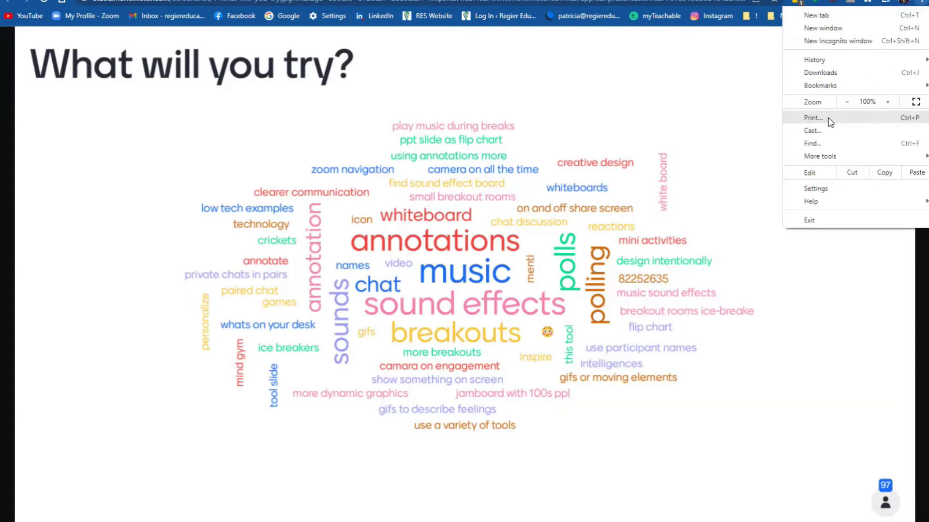
right_click(628, 120)
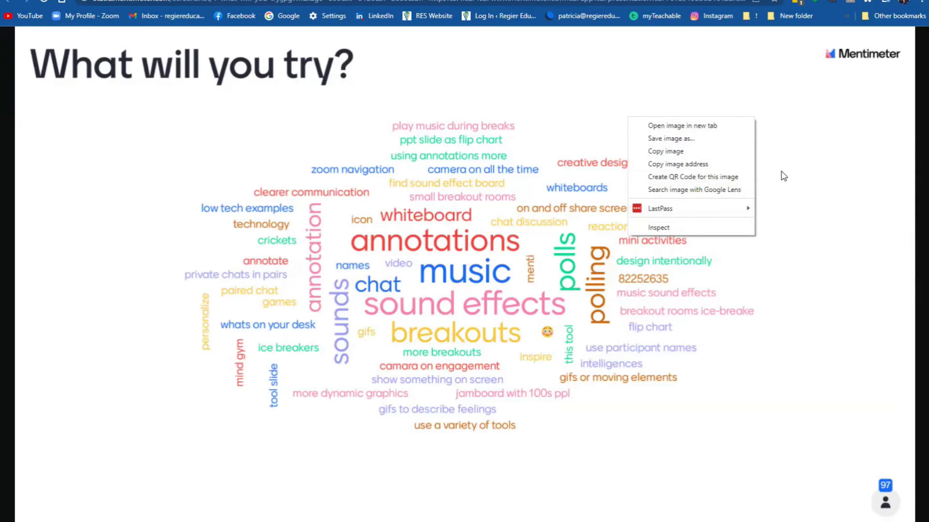
left_click(919, 5)
left_click(919, 6)
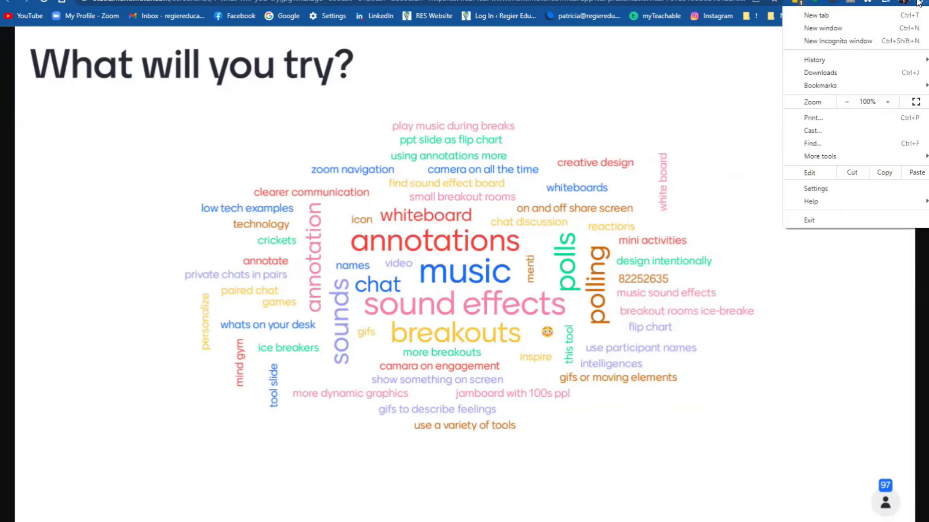
left_click(814, 117)
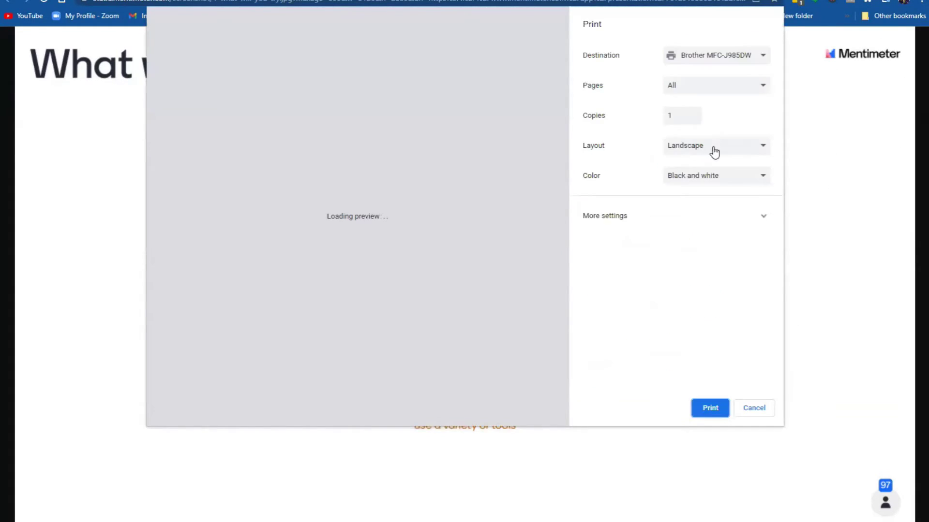
Save the word cloud image as a PDF using the Save as PDF destination.
left_click(762, 58)
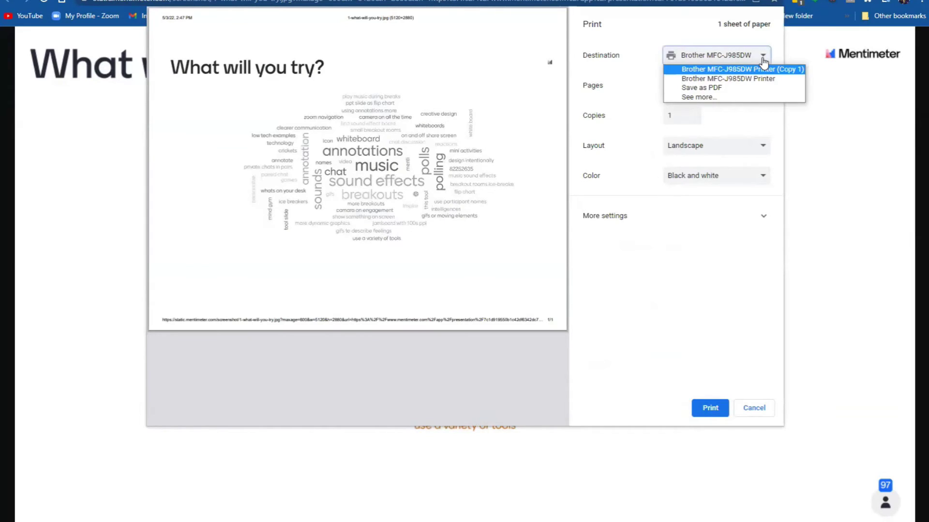
left_click(728, 88)
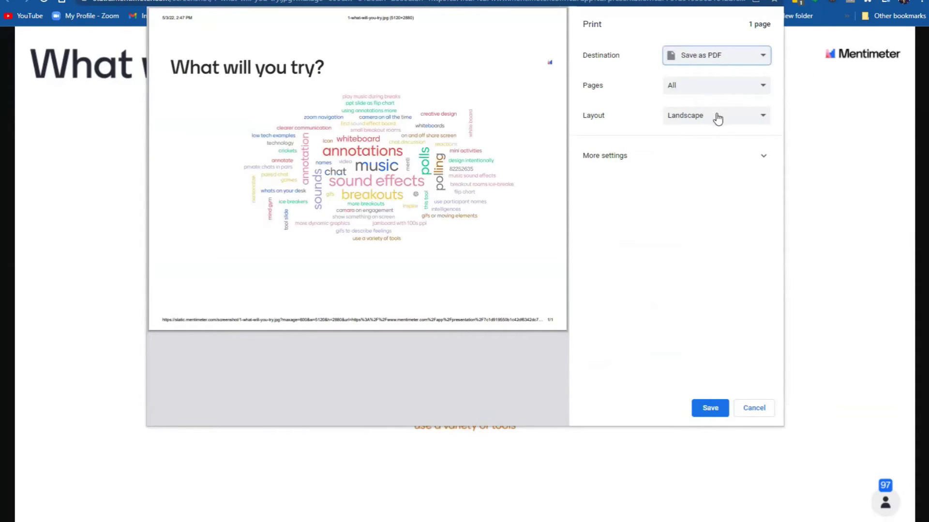
left_click(618, 156)
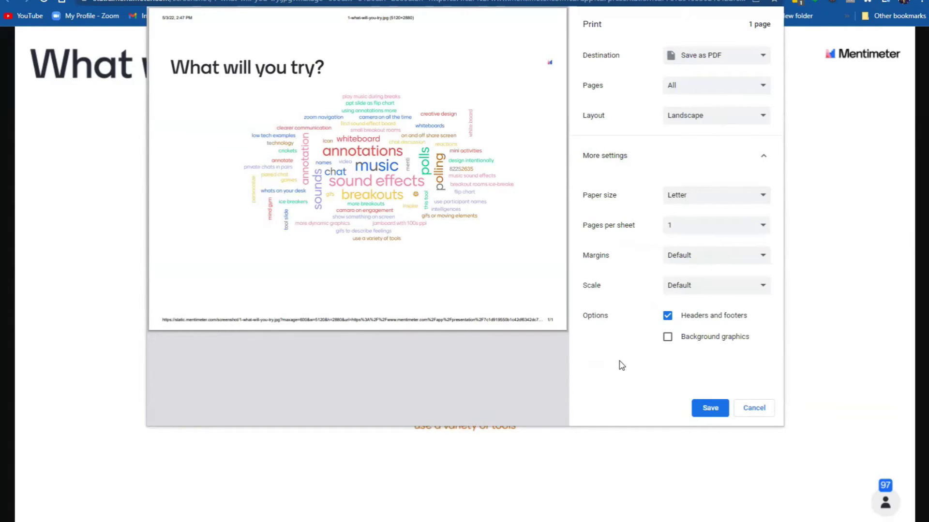
left_click(708, 409)
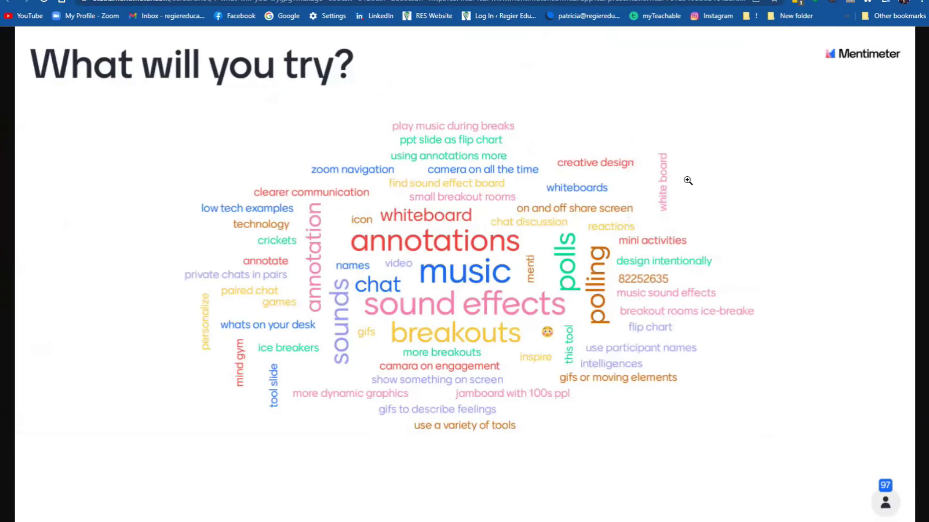
Close the image tab to get back to the I4PL results page with the 'What will you try?' slide.
key("ctrl+w")
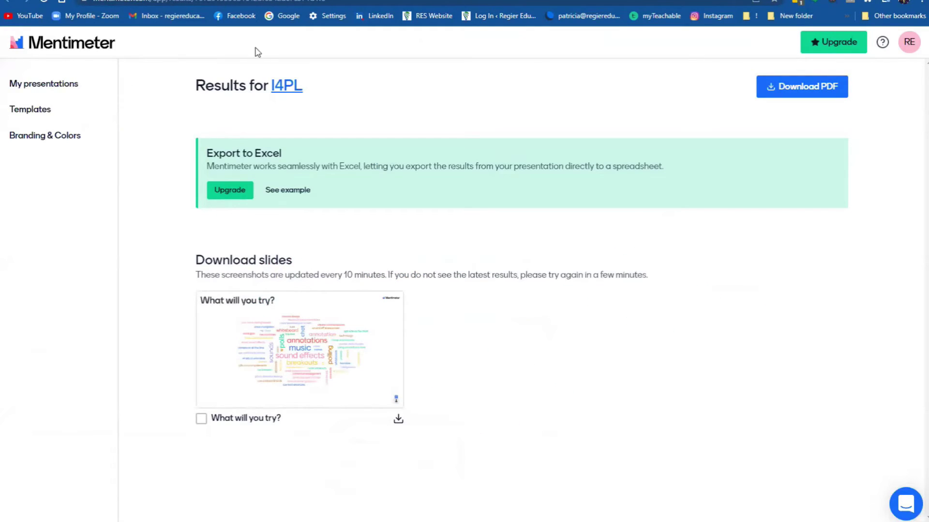